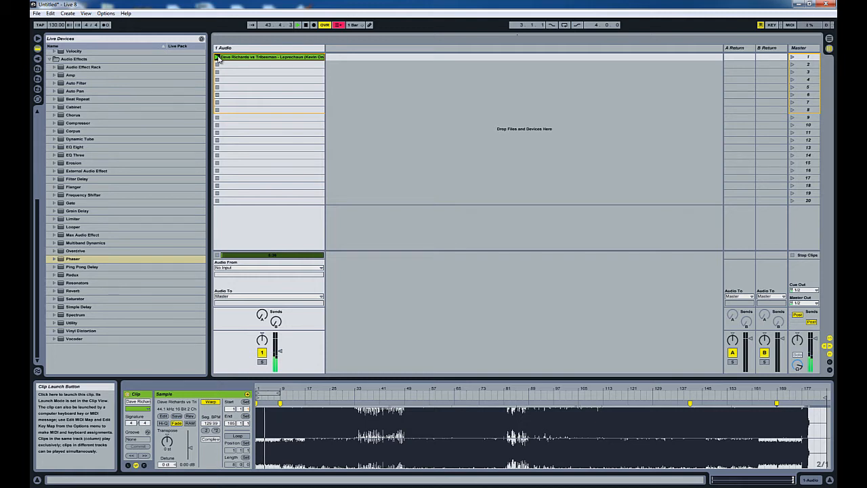
# Lower the audio track's volume to about -13.6 dB
pyautogui.moveTo(279, 351); pyautogui.dragTo(278, 348)
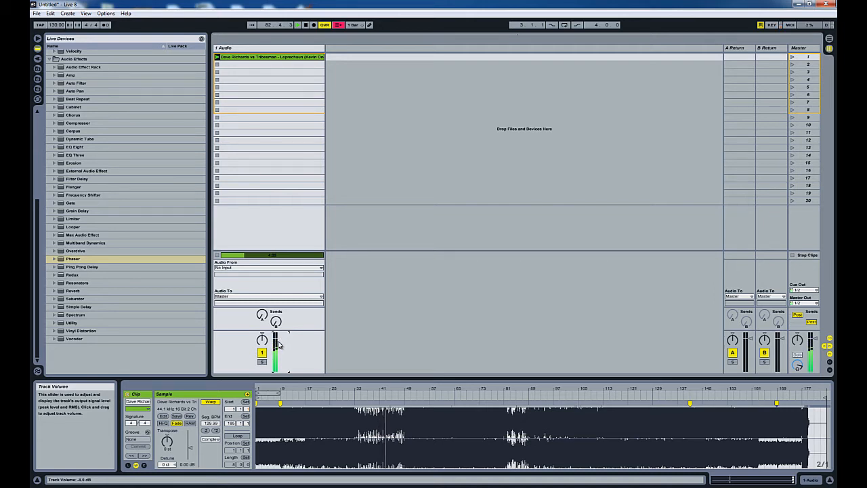
pyautogui.moveTo(277, 344); pyautogui.dragTo(279, 346)
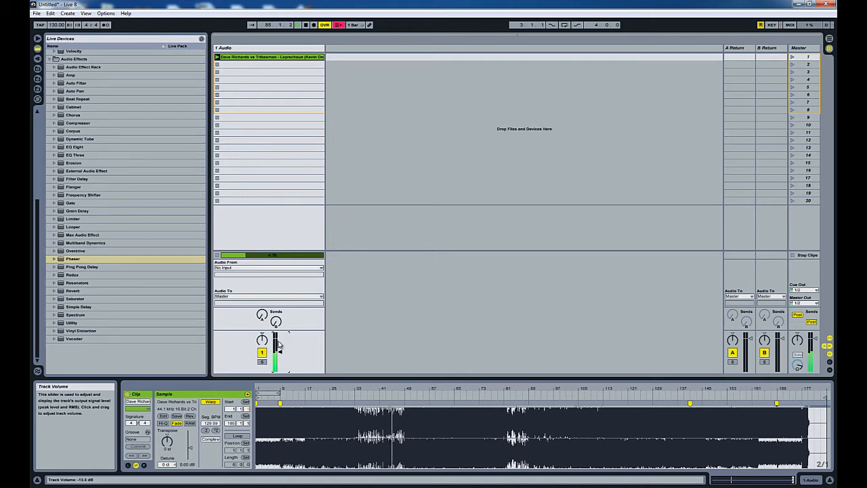
# Add the Phaser effect to the audio track and set its Dry/Wet to 0%
pyautogui.click(246, 50)
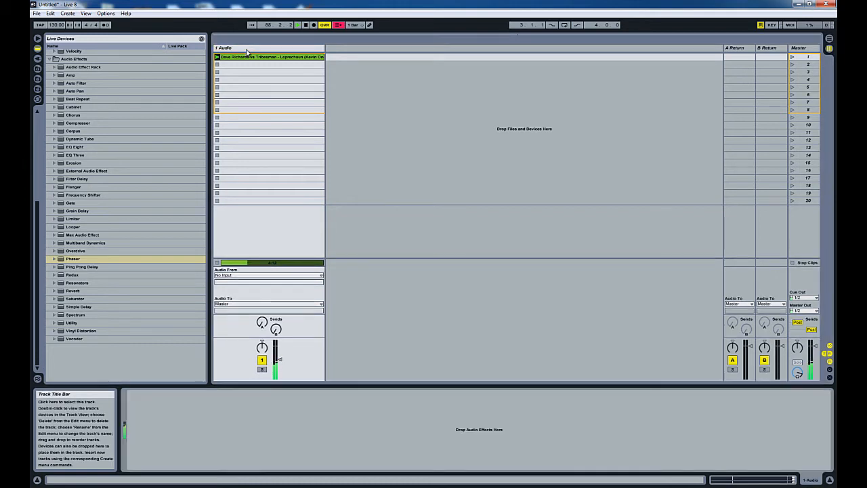
pyautogui.moveTo(68, 260); pyautogui.dragTo(201, 426)
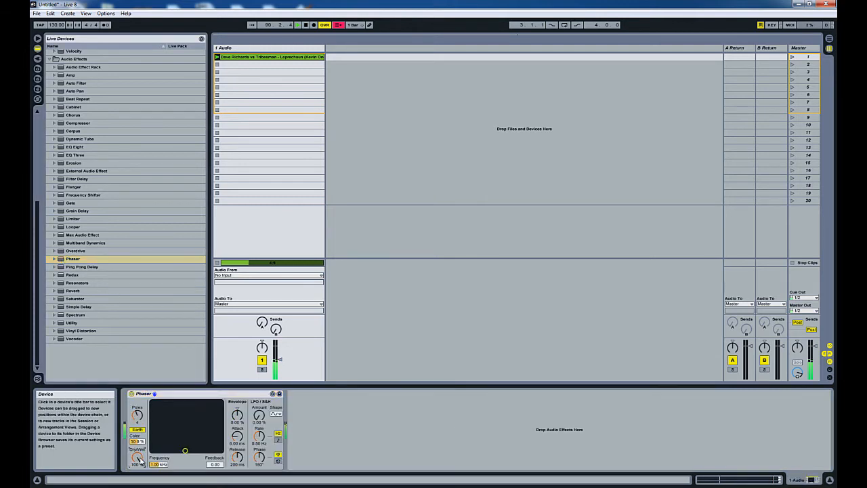
pyautogui.moveTo(139, 459); pyautogui.dragTo(141, 463)
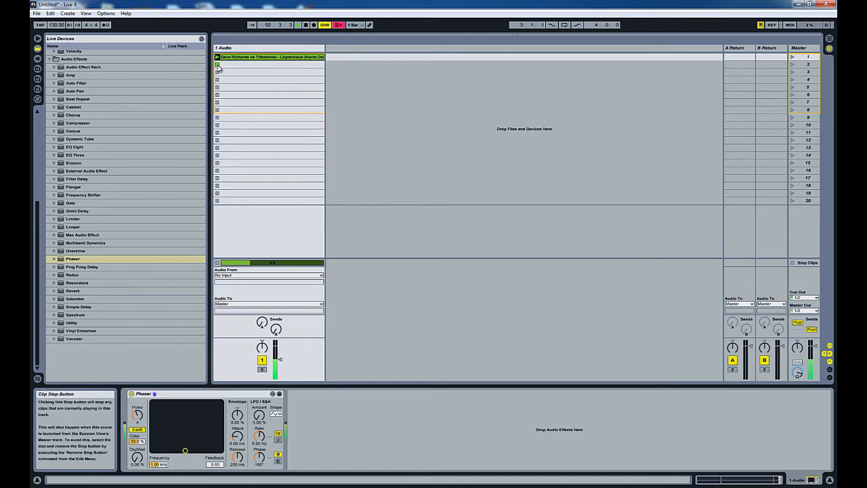
# Turn on looping for the clip in the audio track and bring the track's Phaser back into view
pyautogui.doubleClick(240, 58)
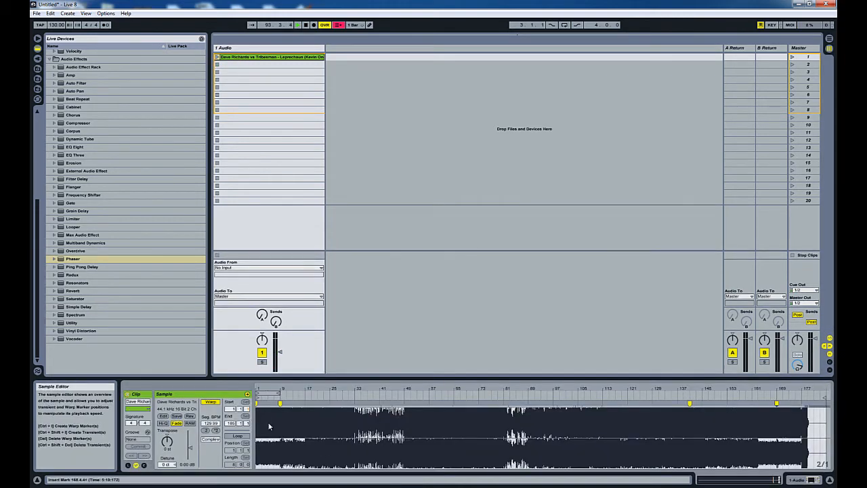
pyautogui.click(237, 435)
pyautogui.doubleClick(247, 49)
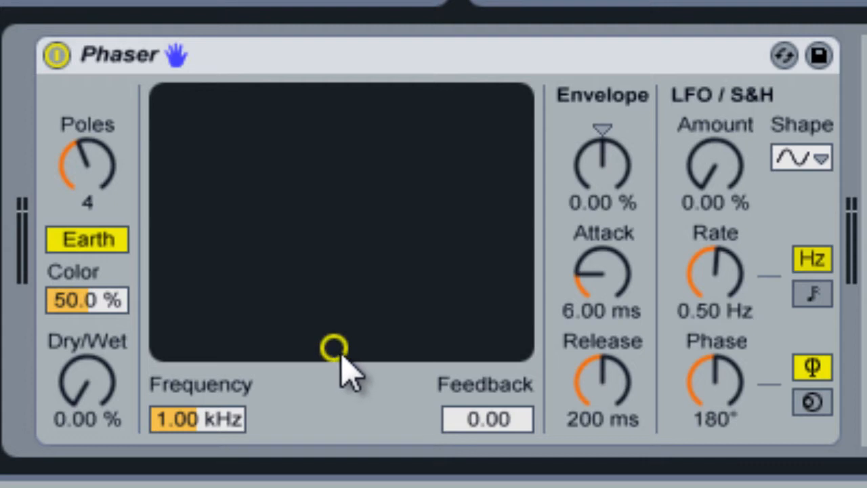
# Shift the Phaser's filter point to 798 Hz and set Poles to 5
pyautogui.moveTo(337, 352); pyautogui.dragTo(282, 354)
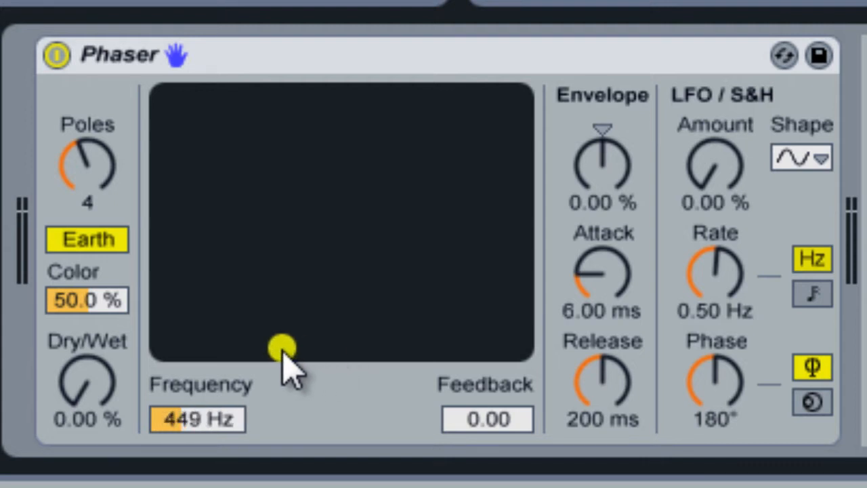
pyautogui.moveTo(282, 354); pyautogui.dragTo(317, 349)
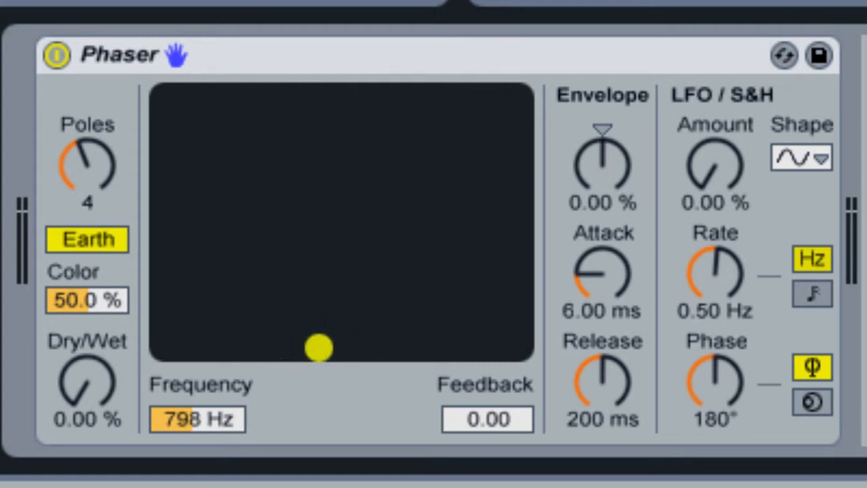
pyautogui.moveTo(102, 194); pyautogui.dragTo(103, 195)
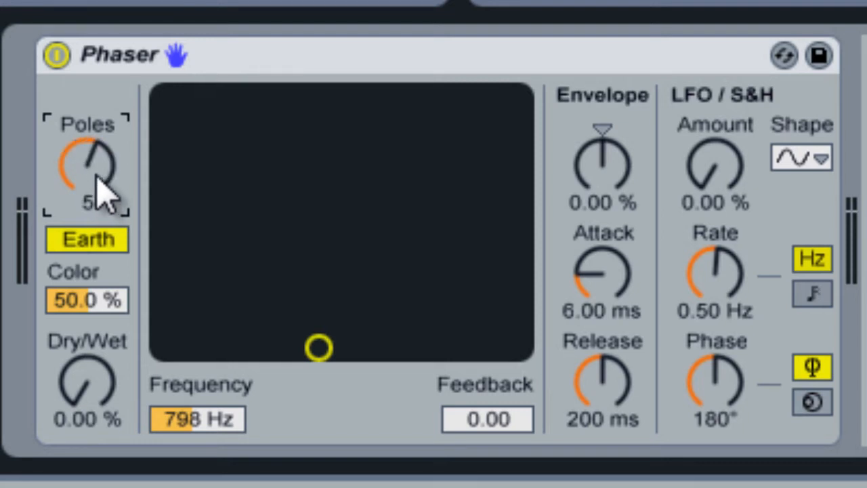
# Set the Phaser's Frequency to 1.19 kHz and its Feedback to 0.99
pyautogui.click(222, 410)
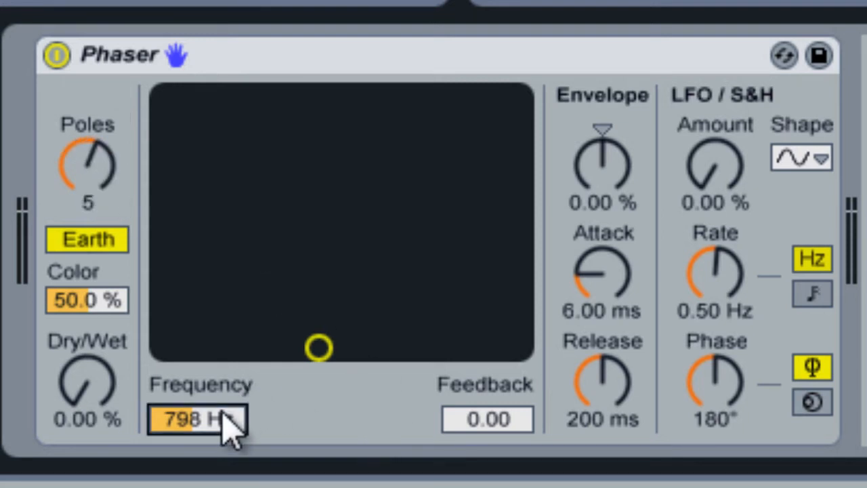
pyautogui.moveTo(223, 411); pyautogui.dragTo(223, 411)
pyautogui.moveTo(472, 424); pyautogui.dragTo(509, 429)
pyautogui.moveTo(192, 424); pyautogui.dragTo(192, 424)
pyautogui.moveTo(504, 432); pyautogui.dragTo(468, 436)
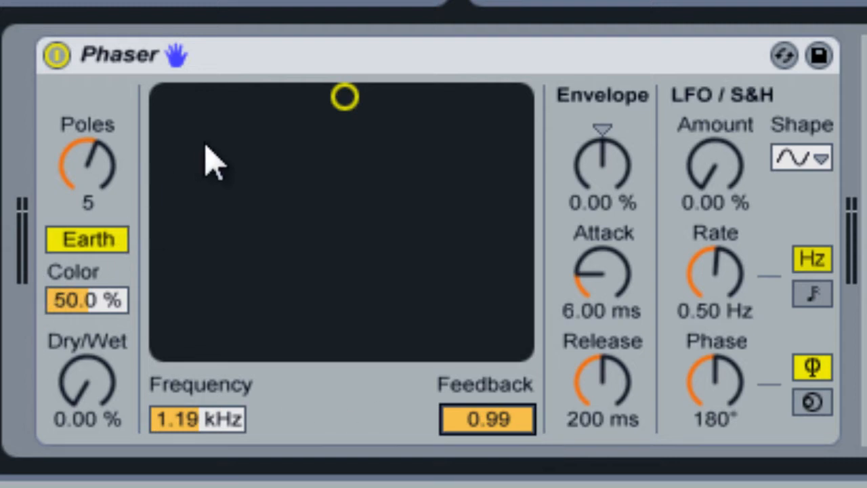
# Set the Phaser's Color to 100% and switch its mode from Earth to Space
pyautogui.click(108, 240)
pyautogui.click(110, 245)
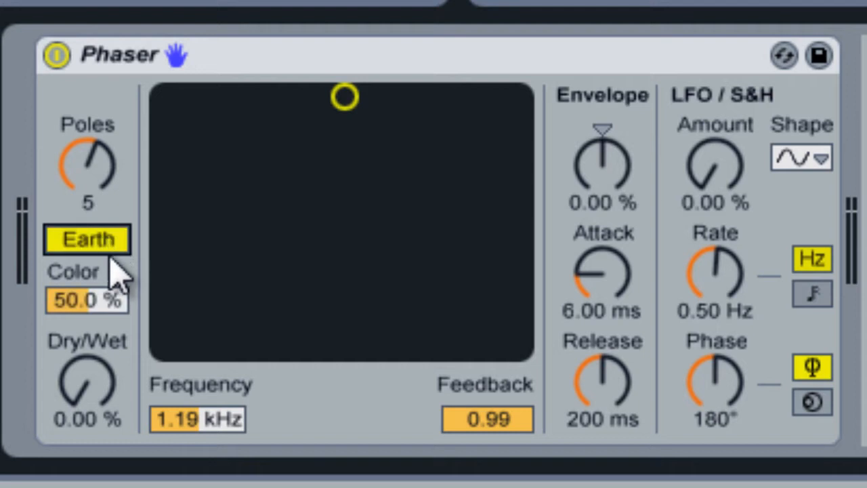
pyautogui.moveTo(112, 296); pyautogui.dragTo(107, 285)
pyautogui.click(110, 242)
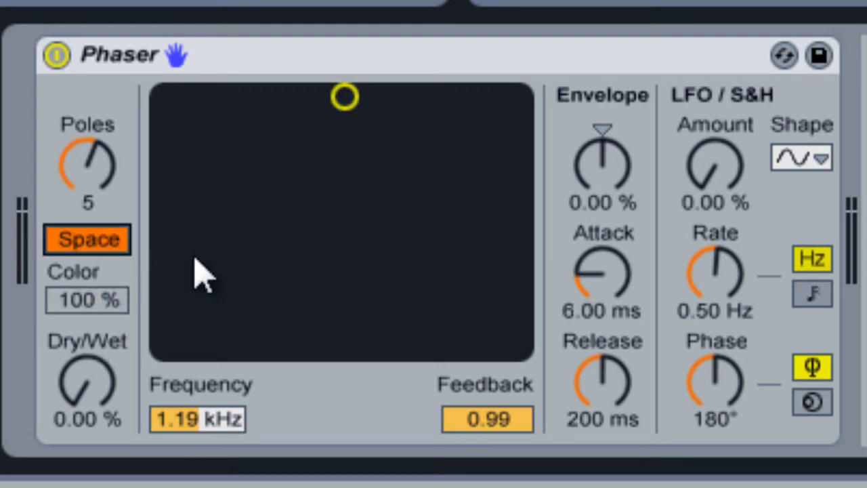
# Set the Phaser's Envelope amount to 41.3%, Attack to 20.2 ms and Release to 327 ms
pyautogui.moveTo(620, 180); pyautogui.dragTo(613, 162)
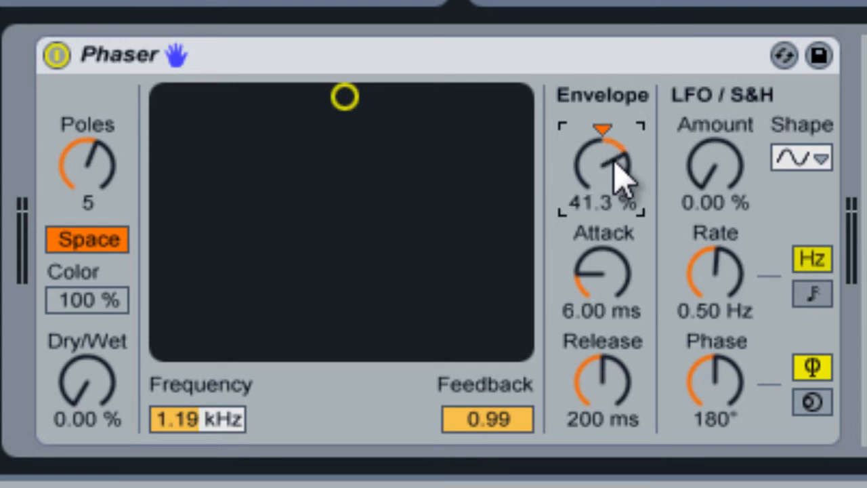
pyautogui.moveTo(600, 267); pyautogui.dragTo(603, 303)
pyautogui.moveTo(600, 410); pyautogui.dragTo(551, 406)
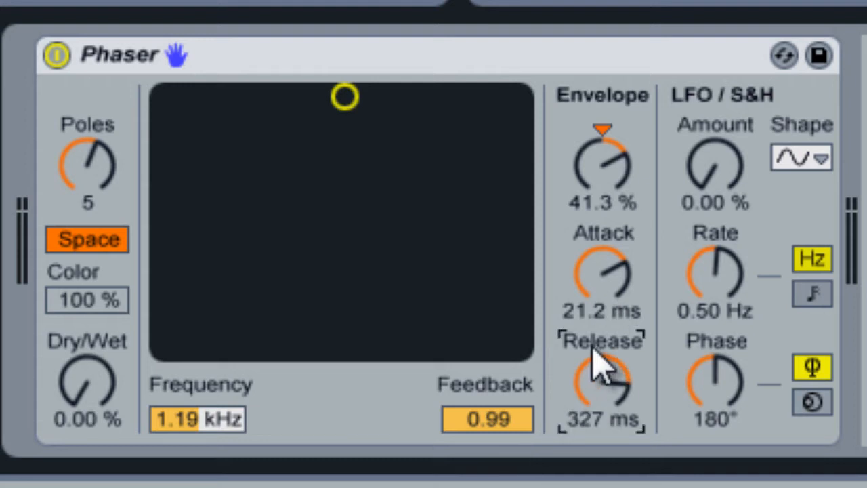
pyautogui.moveTo(600, 312); pyautogui.dragTo(600, 319)
# Show the waveforms available for the Phaser's LFO Shape and keep the sine wave
pyautogui.click(745, 197)
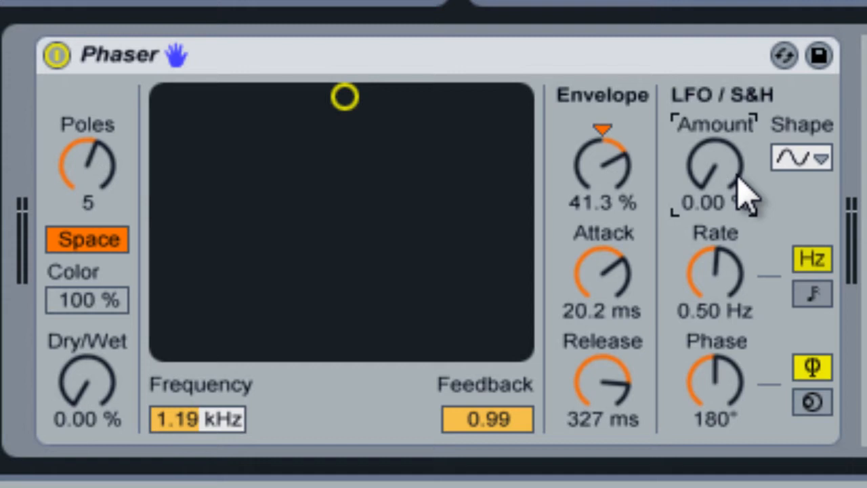
pyautogui.click(793, 155)
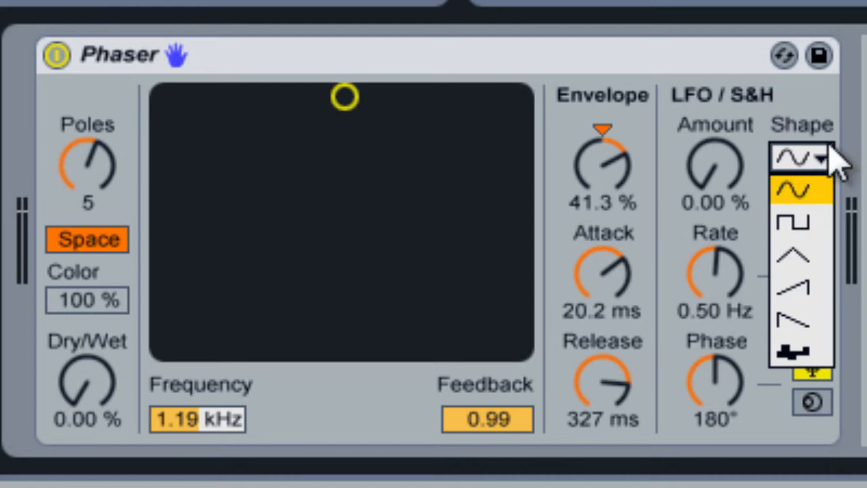
pyautogui.click(812, 163)
pyautogui.click(745, 170)
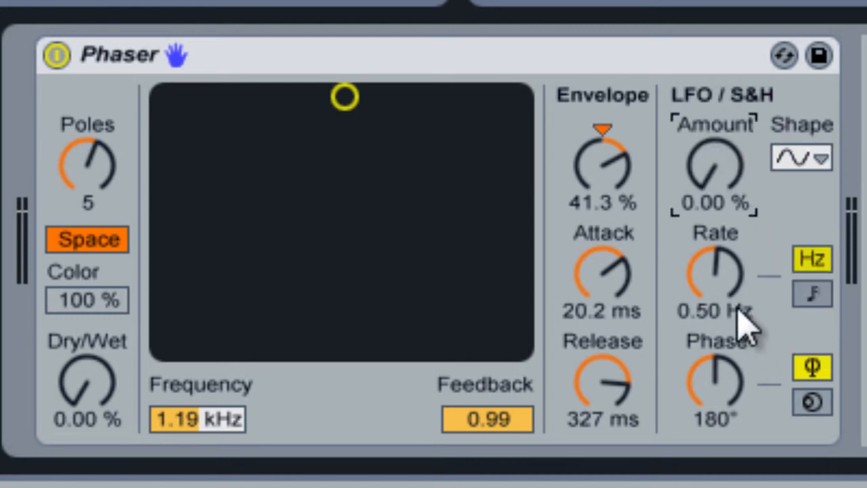
# Set the Phaser's LFO Rate to 0.33 Hz and its Phase to 183°
pyautogui.moveTo(745, 320); pyautogui.dragTo(725, 300)
pyautogui.moveTo(732, 397)
pyautogui.mouseDown()
pyautogui.moveTo(731, 426)
pyautogui.moveTo(736, 397)
pyautogui.mouseUp()
pyautogui.click(692, 281)
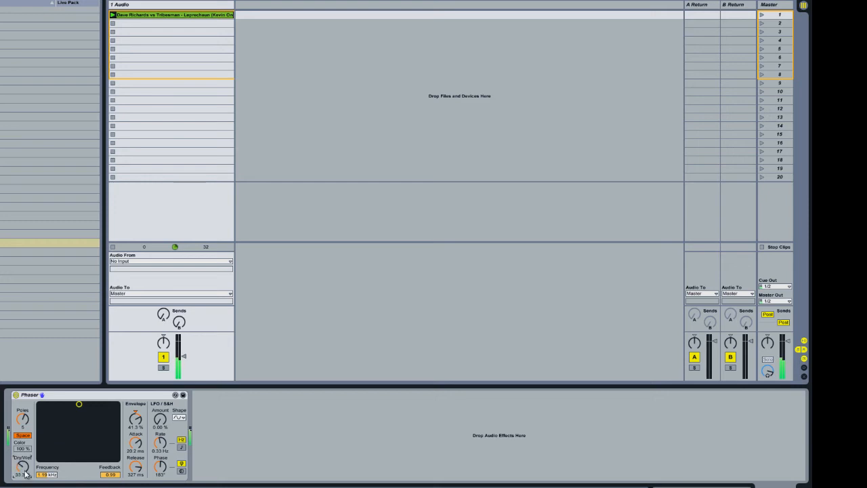
# Set the Phaser's Dry/Wet to 100%, Feedback to 0.00 and Frequency to 675 Hz
pyautogui.moveTo(26, 474); pyautogui.dragTo(26, 474)
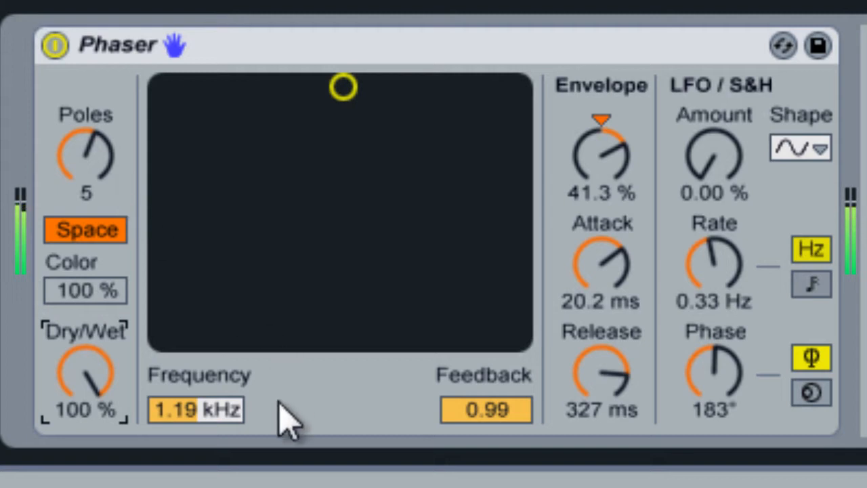
pyautogui.moveTo(229, 414)
pyautogui.mouseDown()
pyautogui.moveTo(218, 426)
pyautogui.moveTo(215, 414)
pyautogui.mouseUp()
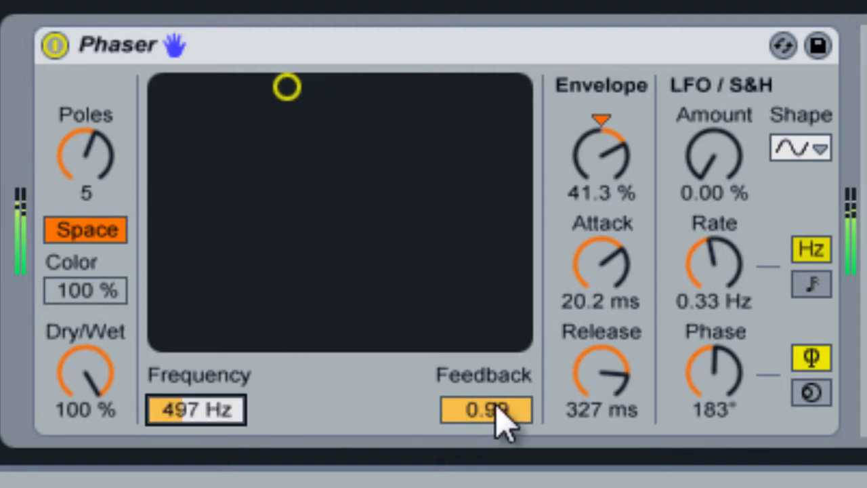
pyautogui.moveTo(497, 411); pyautogui.dragTo(508, 423)
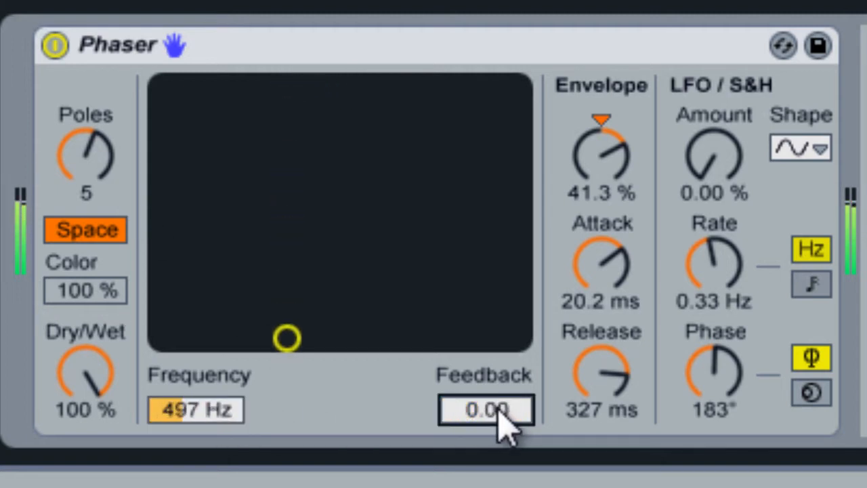
pyautogui.moveTo(194, 425)
pyautogui.mouseDown()
pyautogui.moveTo(191, 404)
pyautogui.moveTo(192, 412)
pyautogui.moveTo(286, 323)
pyautogui.mouseUp()
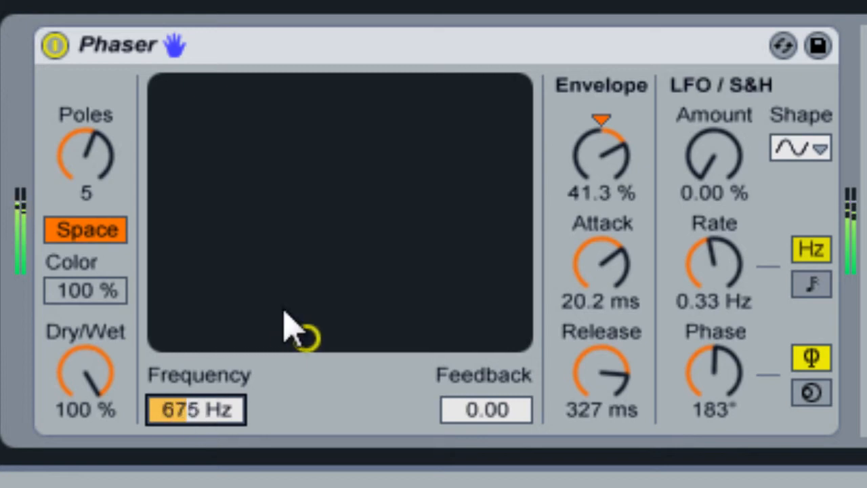
# Set the Phaser's Frequency to 1.61 kHz, its Envelope amount to 46.0% and its Attack to 16.7 ms
pyautogui.moveTo(606, 154); pyautogui.dragTo(608, 155)
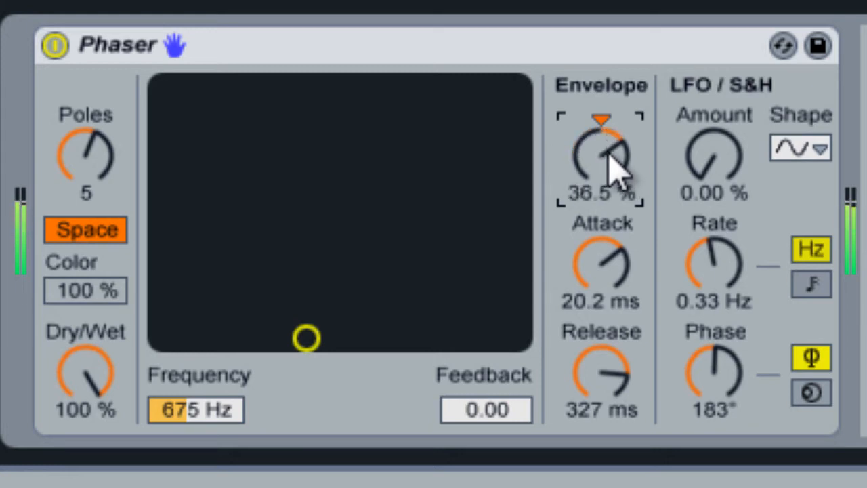
pyautogui.click(595, 118)
pyautogui.moveTo(203, 427)
pyautogui.mouseDown()
pyautogui.moveTo(209, 405)
pyautogui.moveTo(207, 411)
pyautogui.mouseUp()
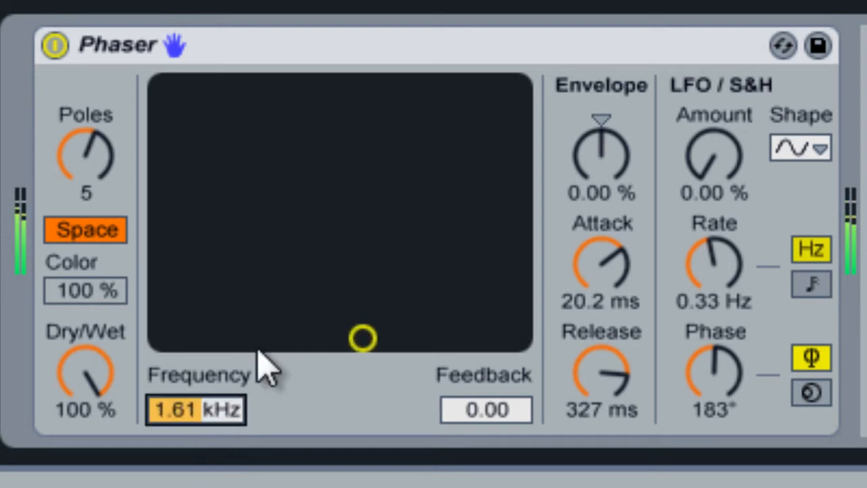
pyautogui.moveTo(580, 163); pyautogui.dragTo(580, 170)
pyautogui.moveTo(588, 290)
pyautogui.mouseDown()
pyautogui.moveTo(588, 278)
pyautogui.moveTo(590, 290)
pyautogui.mouseUp()
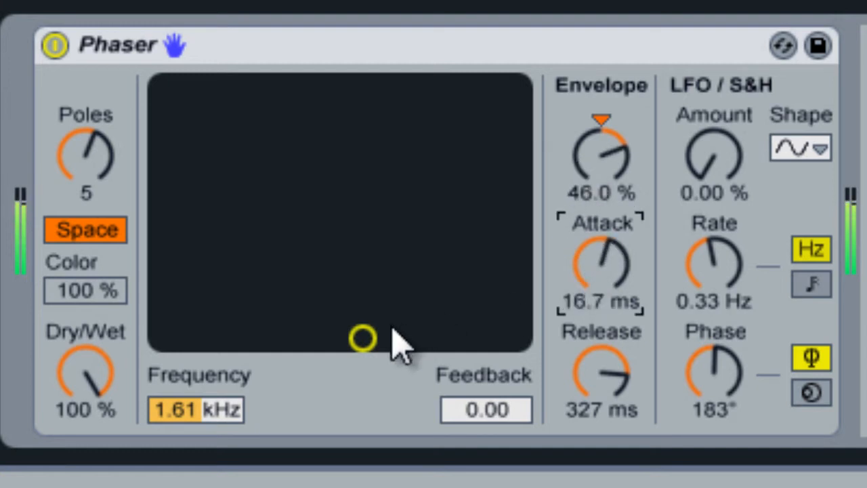
# Set the Phaser's Feedback to 0.84 and its Frequency to 1.68 kHz
pyautogui.click(189, 420)
pyautogui.moveTo(188, 420); pyautogui.dragTo(187, 416)
pyautogui.moveTo(525, 405); pyautogui.dragTo(509, 407)
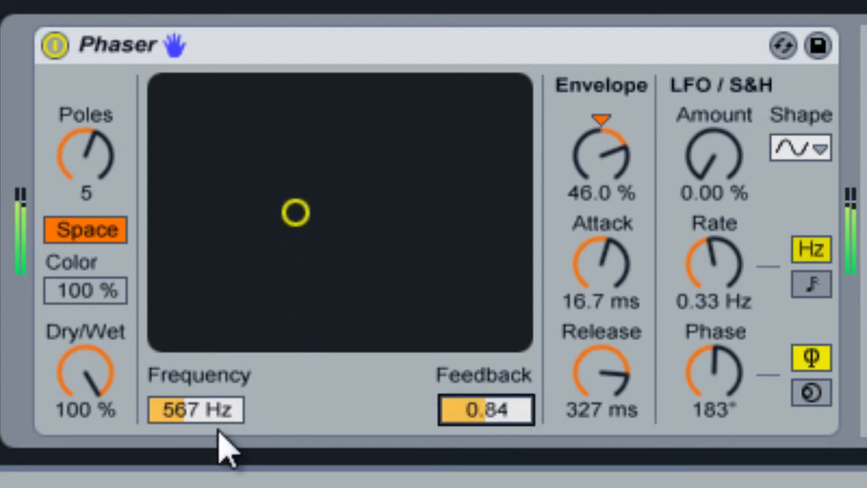
pyautogui.moveTo(218, 429)
pyautogui.mouseDown()
pyautogui.moveTo(215, 418)
pyautogui.moveTo(219, 429)
pyautogui.mouseUp()
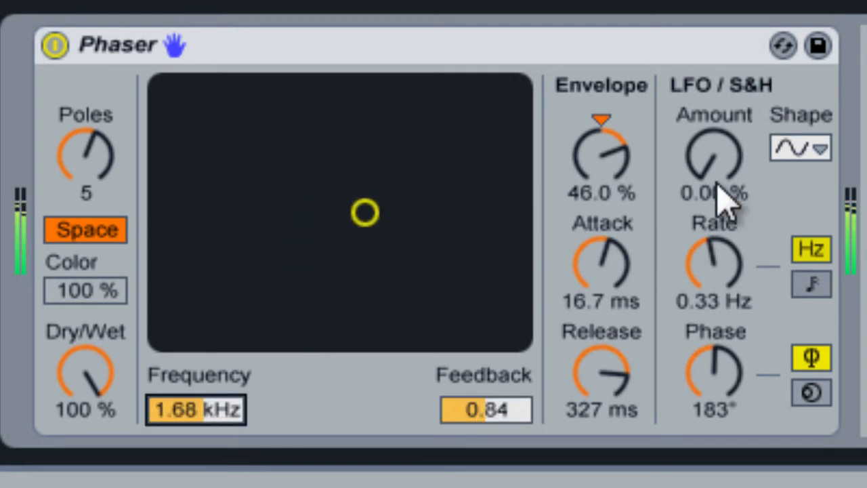
# Set the Phaser's LFO Amount to 40.5% and its Phase to 180°
pyautogui.moveTo(720, 193); pyautogui.dragTo(724, 196)
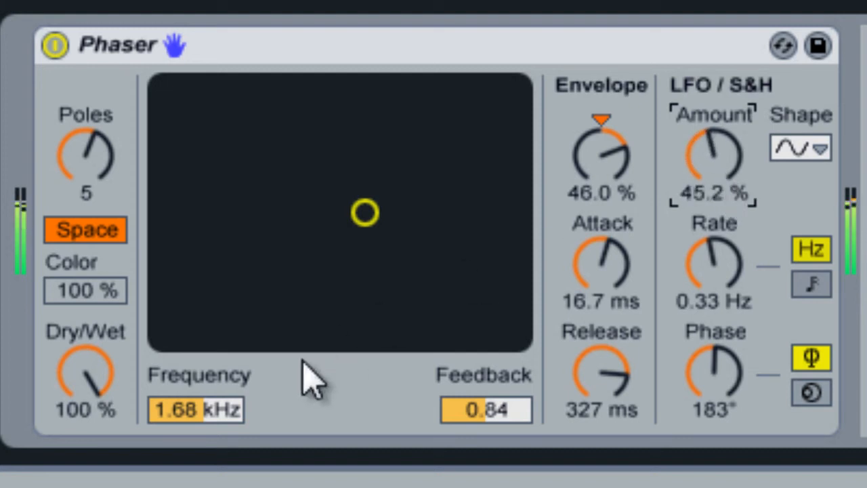
pyautogui.moveTo(728, 158); pyautogui.dragTo(732, 178)
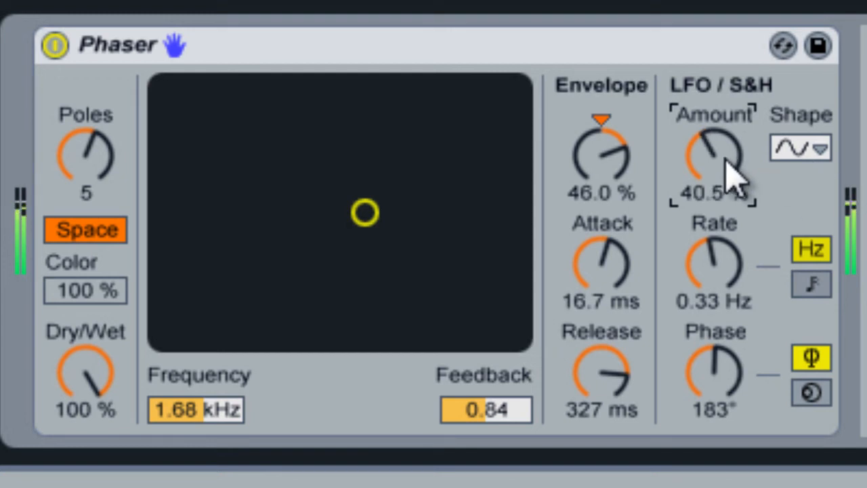
pyautogui.click(738, 369)
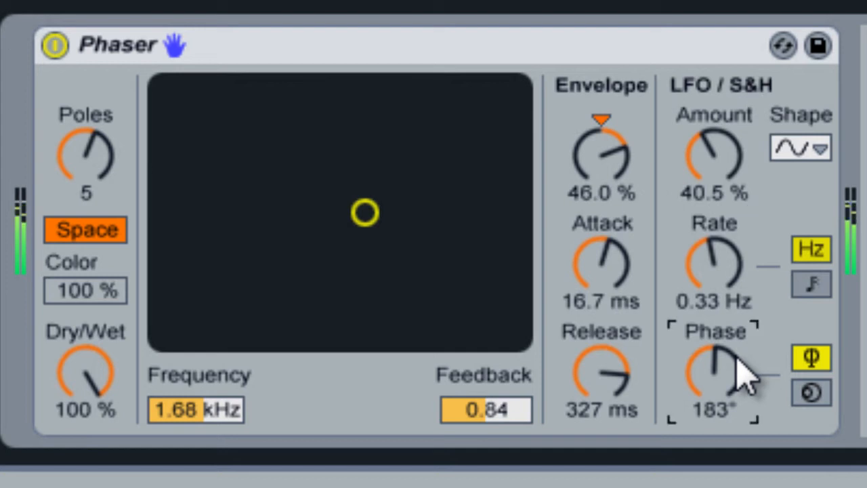
pyautogui.moveTo(738, 369); pyautogui.dragTo(741, 368)
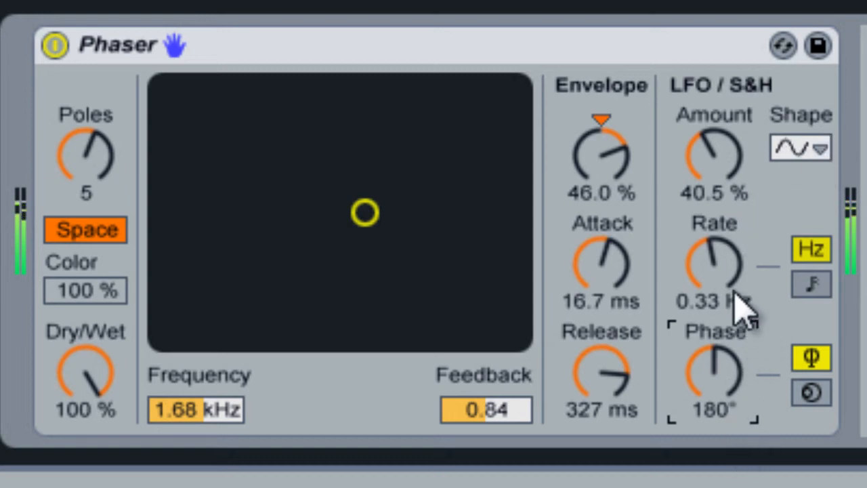
# Switch the LFO rate to tempo sync at 1/16 and set its Offset to 257°
pyautogui.moveTo(716, 280); pyautogui.dragTo(716, 269)
pyautogui.click(819, 291)
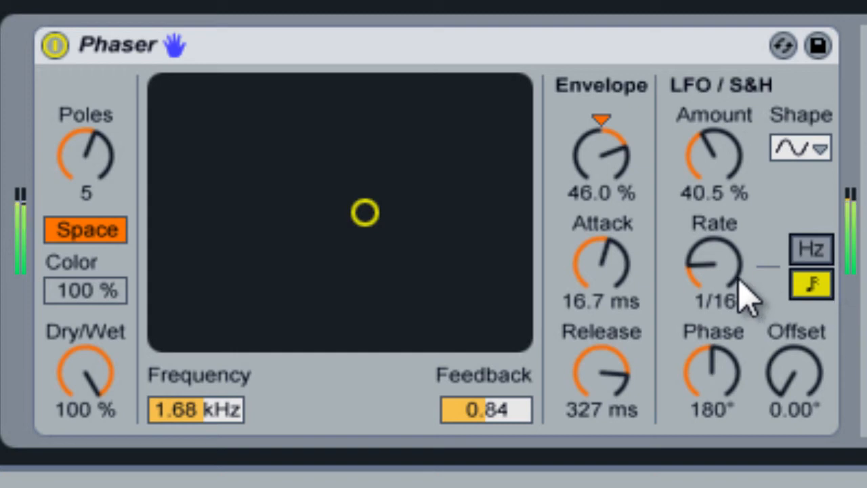
pyautogui.moveTo(774, 367)
pyautogui.mouseDown()
pyautogui.moveTo(785, 377)
pyautogui.moveTo(783, 370)
pyautogui.mouseUp()
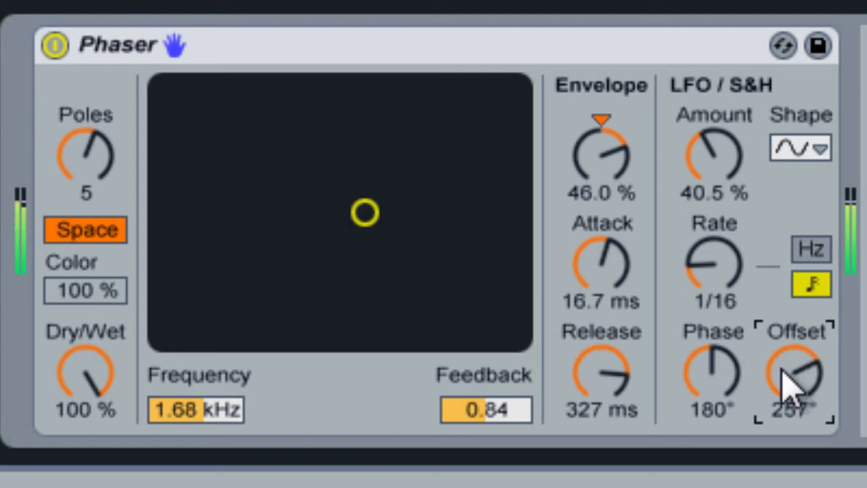
# Reset the Phaser's LFO Offset to 0.00° and set the synced LFO Rate to 1/4
pyautogui.press('Delete')
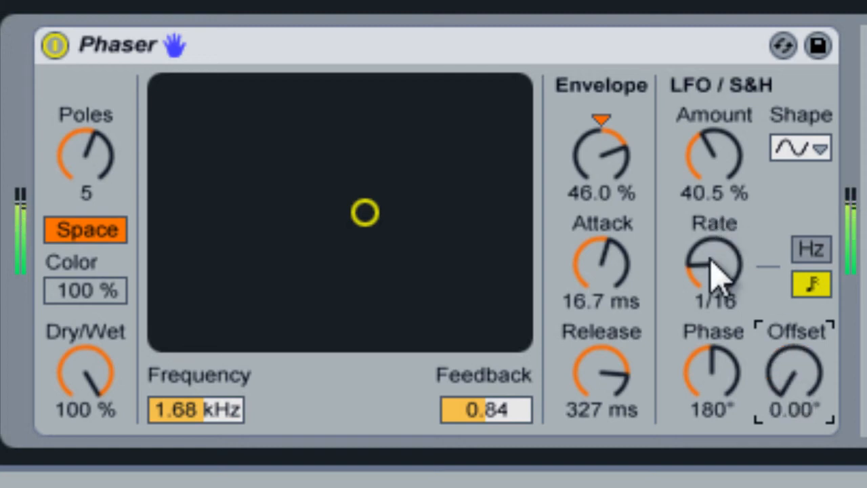
pyautogui.moveTo(710, 256); pyautogui.dragTo(716, 271)
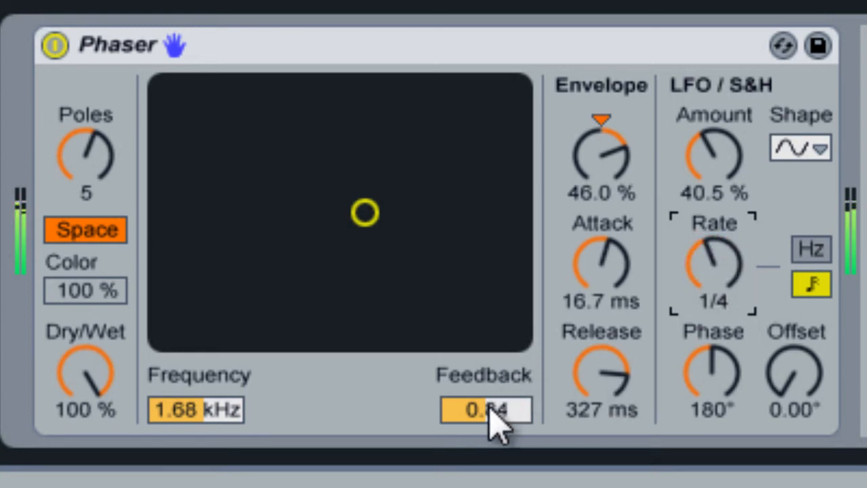
# Set the Phaser's Feedback to 0.79 and its Dry/Wet mix to 45.2%
pyautogui.moveTo(493, 422); pyautogui.dragTo(490, 414)
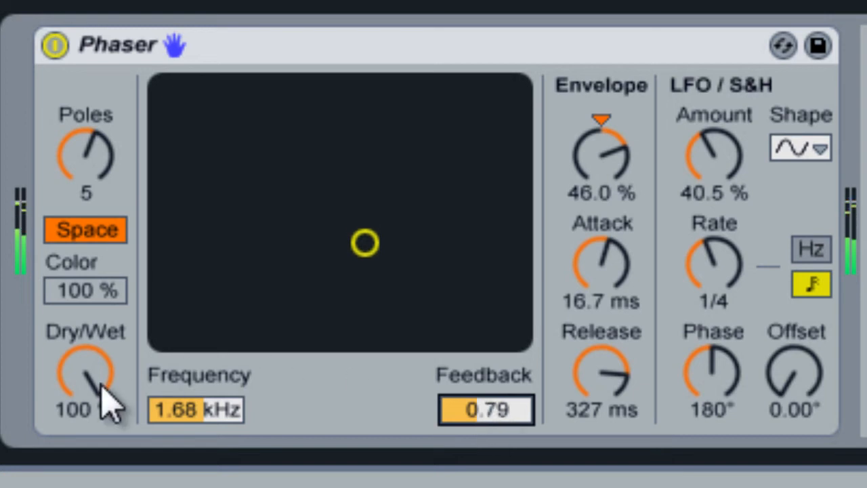
pyautogui.moveTo(102, 376); pyautogui.dragTo(103, 374)
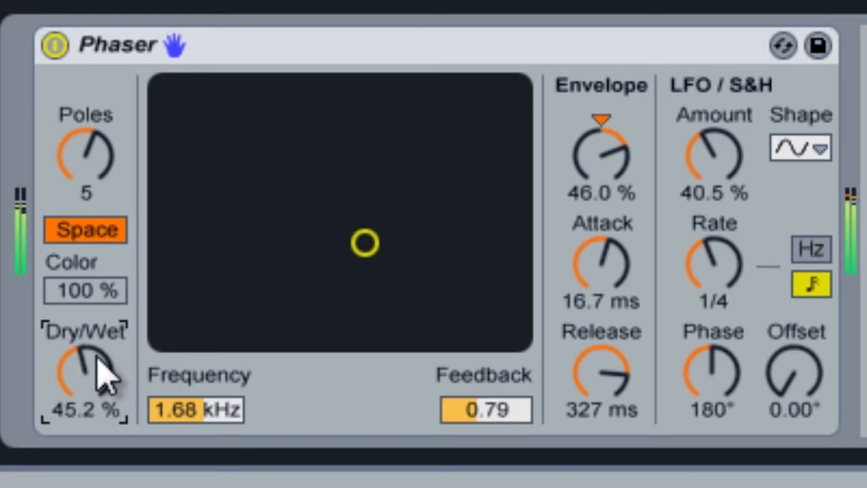
# Set the Phaser's Poles to 2 and its Frequency to 3.69 kHz
pyautogui.moveTo(101, 148); pyautogui.dragTo(82, 174)
pyautogui.rightClick(96, 132)
pyautogui.click(73, 149)
pyautogui.moveTo(203, 415); pyautogui.dragTo(197, 405)
pyautogui.moveTo(101, 150); pyautogui.dragTo(105, 146)
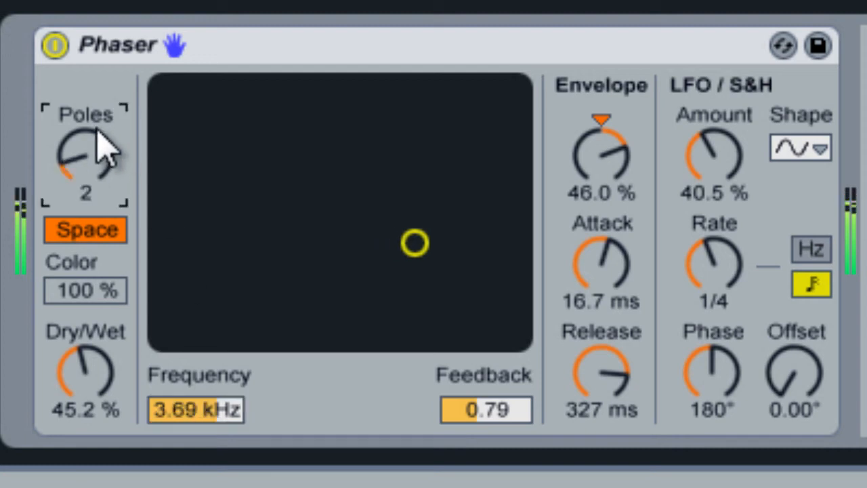
# Try the Phaser at 543 Hz with 3 Poles, and set its Frequency to 1.48 kHz with 8 Poles
pyautogui.moveTo(198, 426)
pyautogui.mouseDown()
pyautogui.moveTo(207, 446)
pyautogui.moveTo(199, 431)
pyautogui.mouseUp()
pyautogui.moveTo(97, 163); pyautogui.dragTo(97, 161)
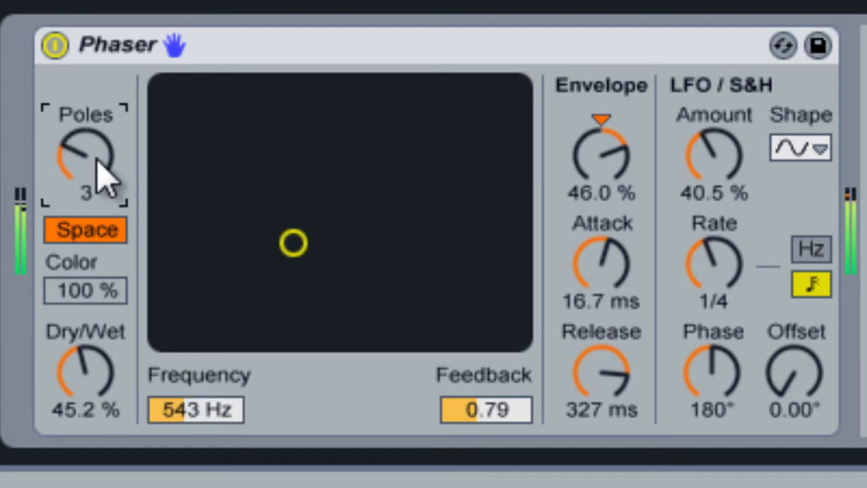
pyautogui.moveTo(180, 412); pyautogui.dragTo(180, 411)
pyautogui.click(80, 154)
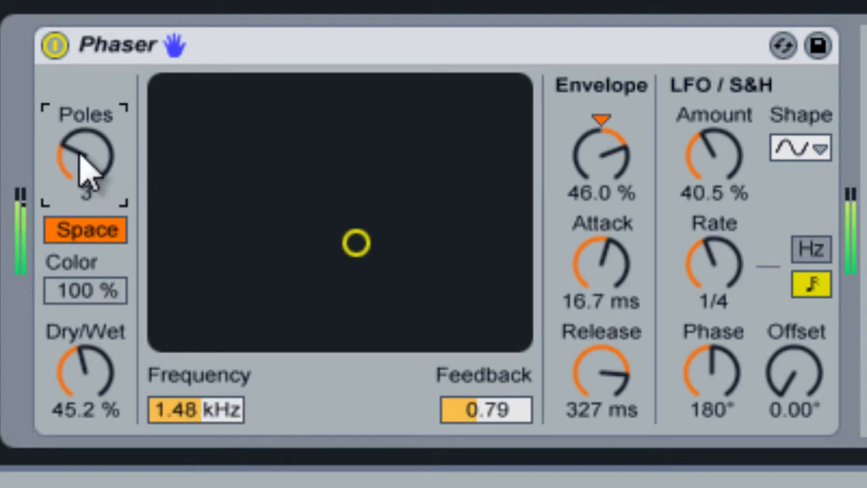
pyautogui.moveTo(79, 167); pyautogui.dragTo(113, 194)
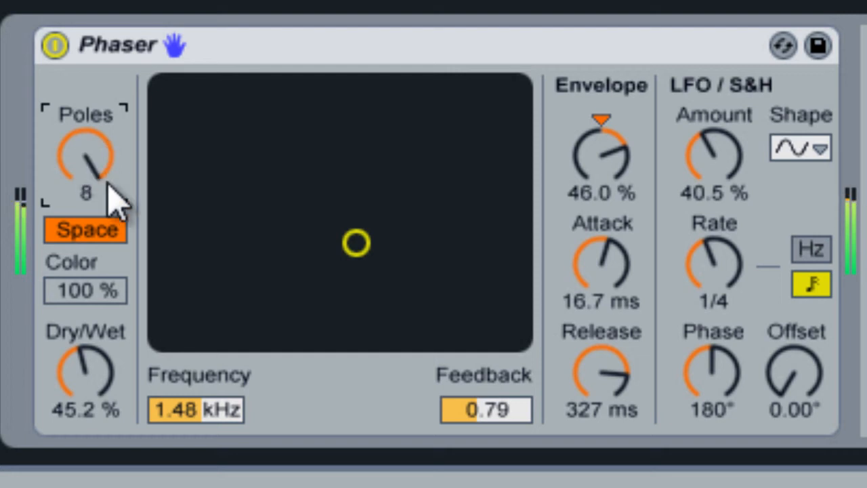
# Set the Phaser's Frequency to 2.39 kHz, its Feedback to 0.80 and its Dry/Wet mix to 42.2%
pyautogui.moveTo(218, 422); pyautogui.dragTo(220, 424)
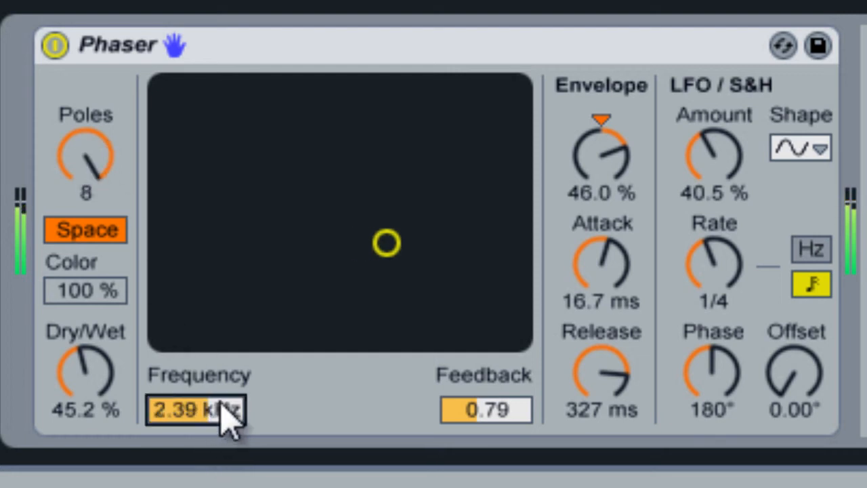
pyautogui.moveTo(453, 406); pyautogui.dragTo(443, 433)
pyautogui.moveTo(74, 409)
pyautogui.mouseDown()
pyautogui.moveTo(76, 396)
pyautogui.moveTo(74, 410)
pyautogui.mouseUp()
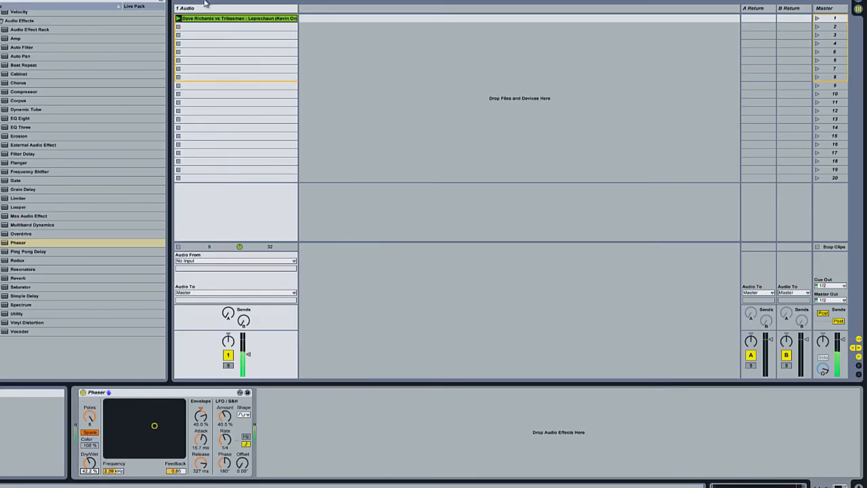
# View the playing clip's sample waveform and return to the audio track's device chain
pyautogui.doubleClick(208, 18)
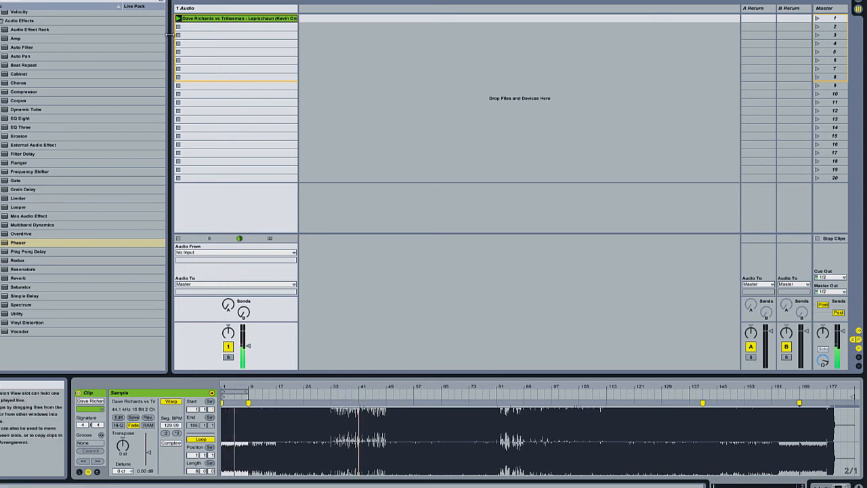
pyautogui.doubleClick(202, 10)
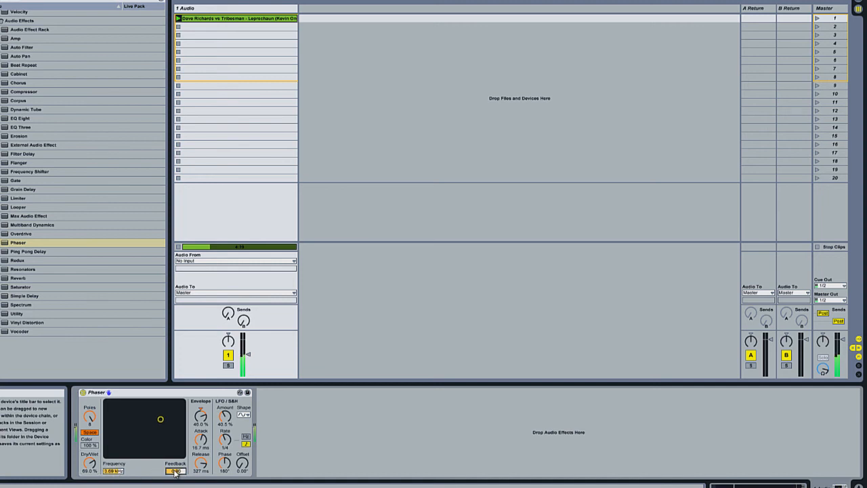
# Set the Phaser's Dry/Wet mix to 42.1% and switch its LFO Shape to the square wave
pyautogui.click(88, 465)
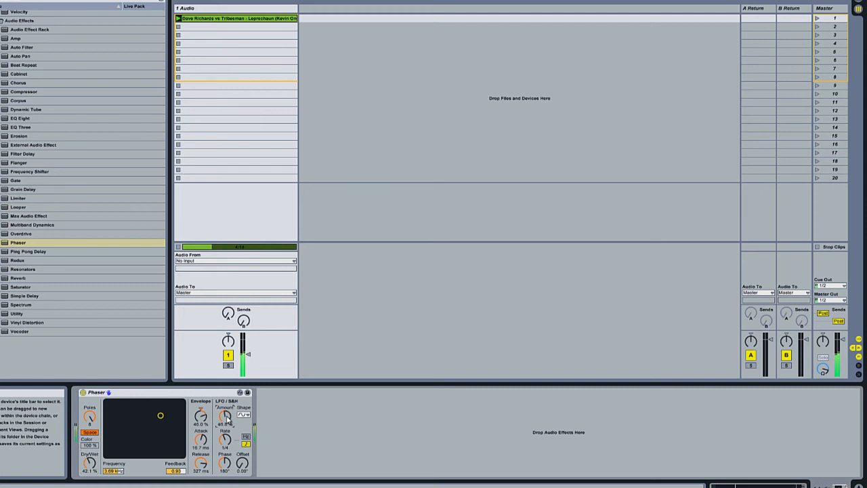
pyautogui.click(246, 428)
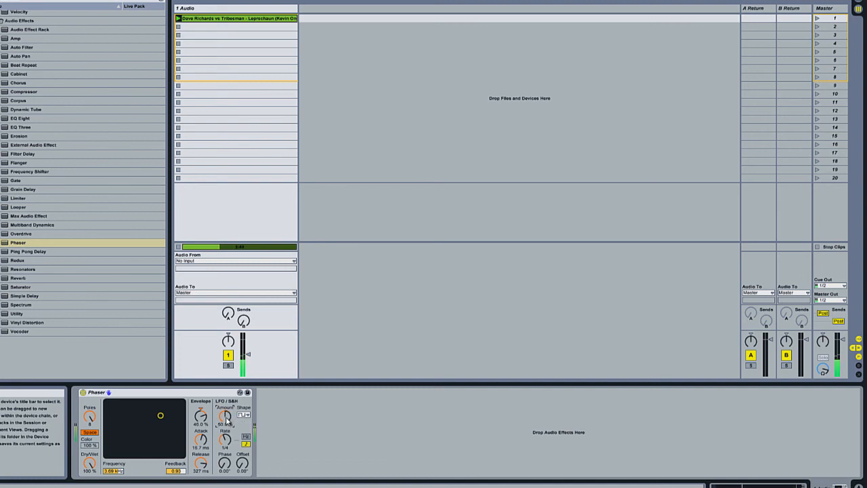
# Switch the Phaser's LFO Shape to the triangle wave
pyautogui.click(245, 414)
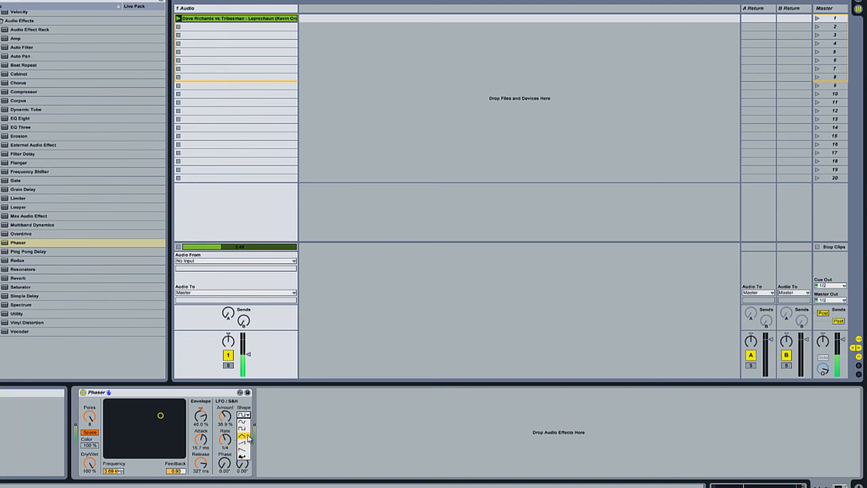
pyautogui.click(248, 439)
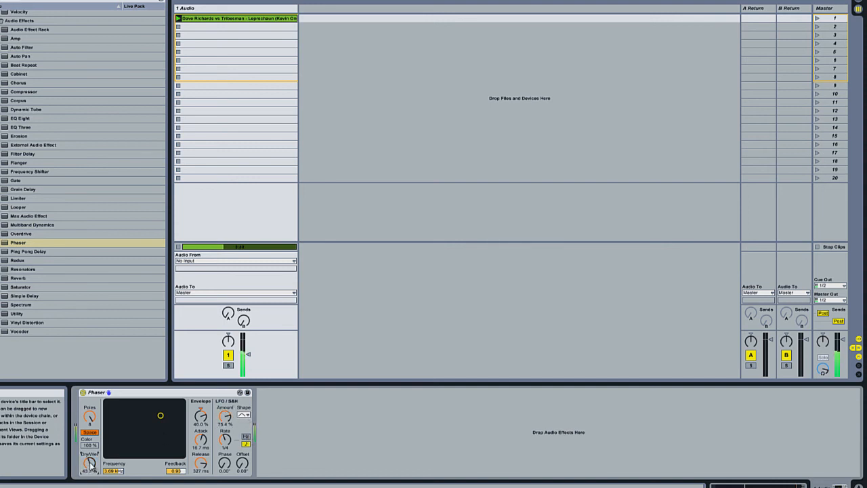
# Switch the Phaser's LFO Shape to the rising sawtooth and set its Phase to 183°
pyautogui.click(245, 416)
pyautogui.click(247, 425)
pyautogui.moveTo(226, 461); pyautogui.dragTo(226, 460)
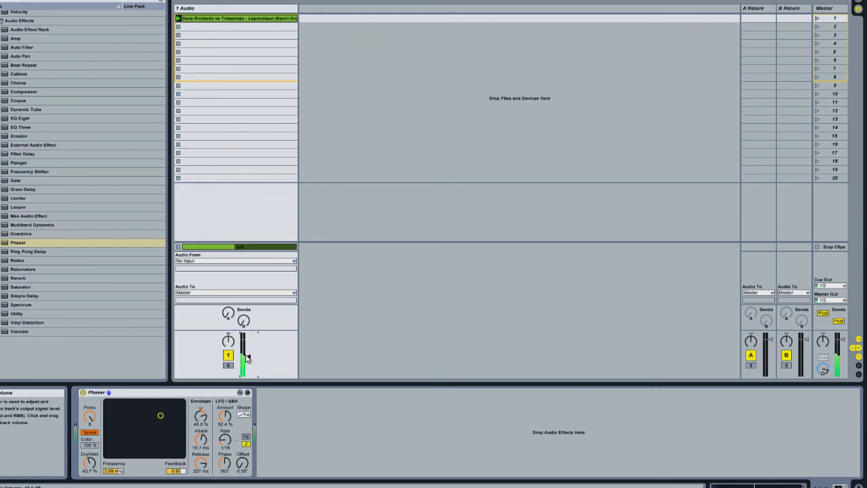
# Set the Phaser's Dry/Wet mix to 100%, its Frequency to 7.41 kHz and its Feedback to 0.99
pyautogui.moveTo(91, 466); pyautogui.dragTo(116, 472)
pyautogui.moveTo(174, 470); pyautogui.dragTo(178, 471)
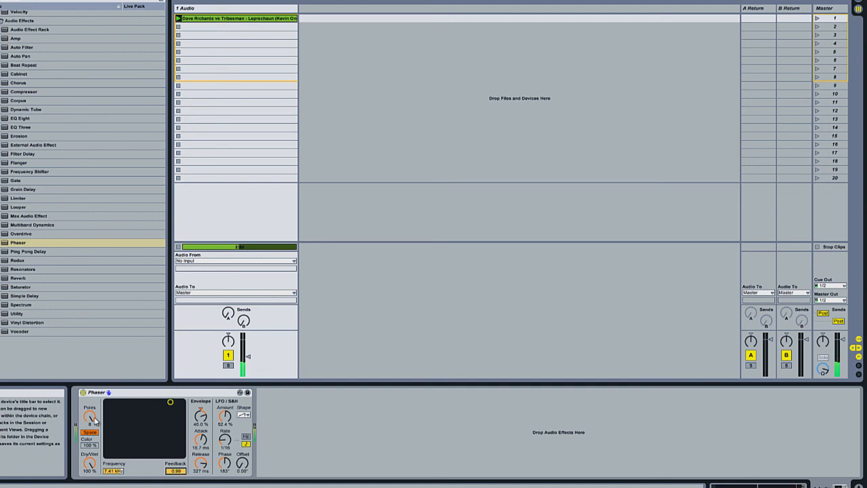
# Set the Phaser's Poles to 3, lower its Frequency to the minimum and set Dry/Wet to 0.00%
pyautogui.moveTo(94, 419); pyautogui.dragTo(95, 421)
pyautogui.moveTo(113, 471); pyautogui.dragTo(97, 467)
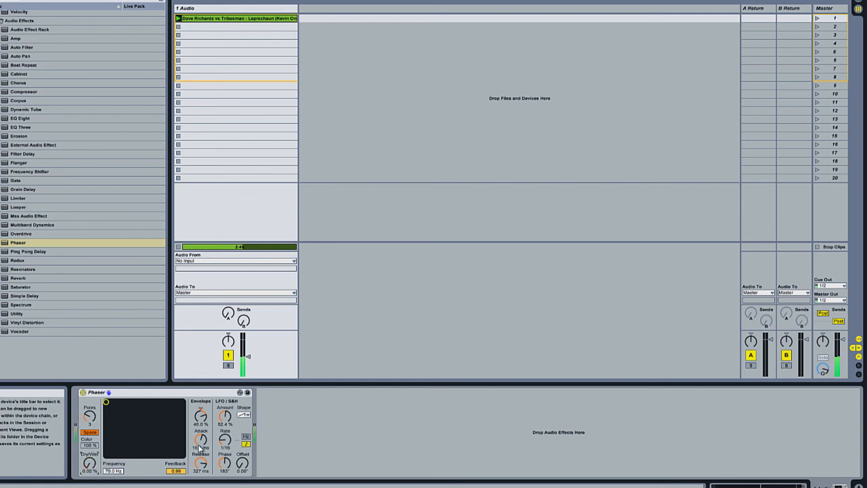